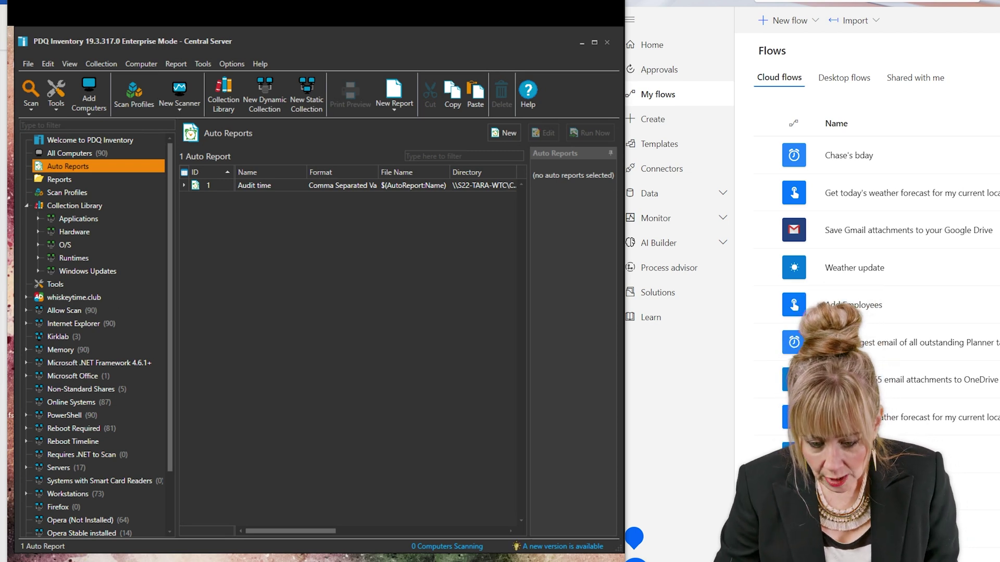
- Create a new auto report and save it under its typed name
{"action": "right_click", "coordinate": [145, 169]}
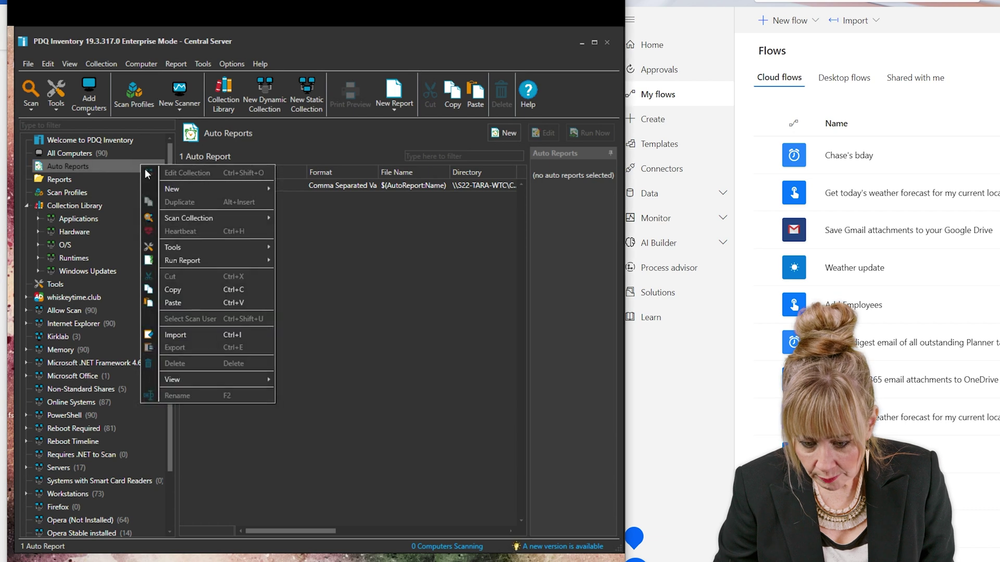
{"action": "mouse_move", "coordinate": [172, 189]}
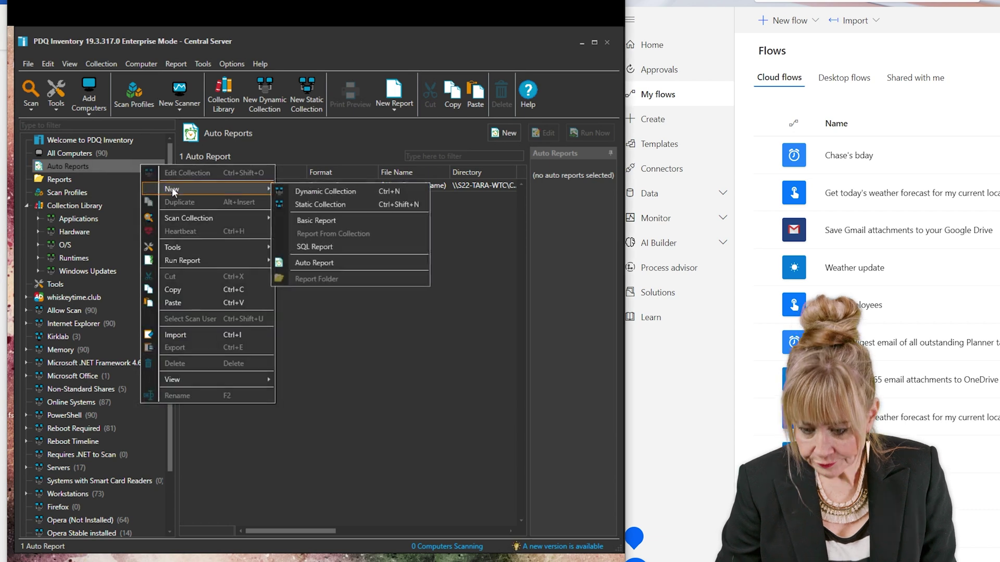
{"action": "left_click", "coordinate": [313, 264]}
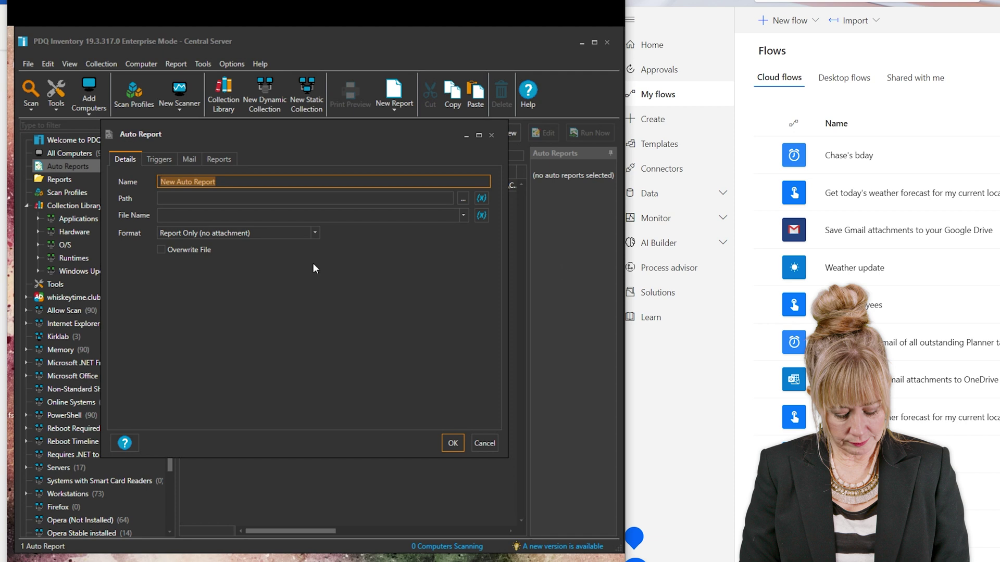
{"action": "type", "text": "So Tara "}
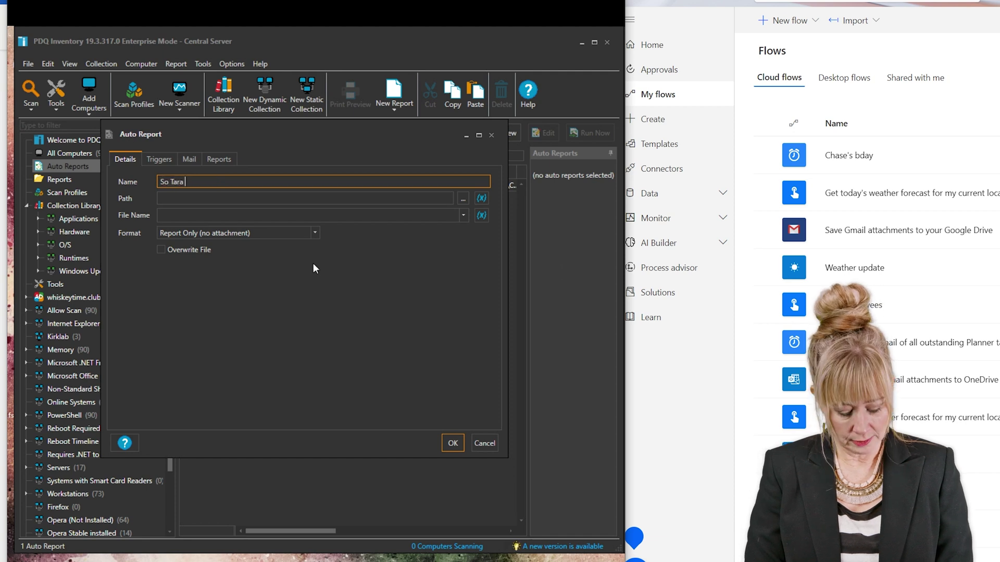
{"action": "type", "text": "shared"}
{"action": "key", "text": "Return"}
{"action": "key", "text": "t"}
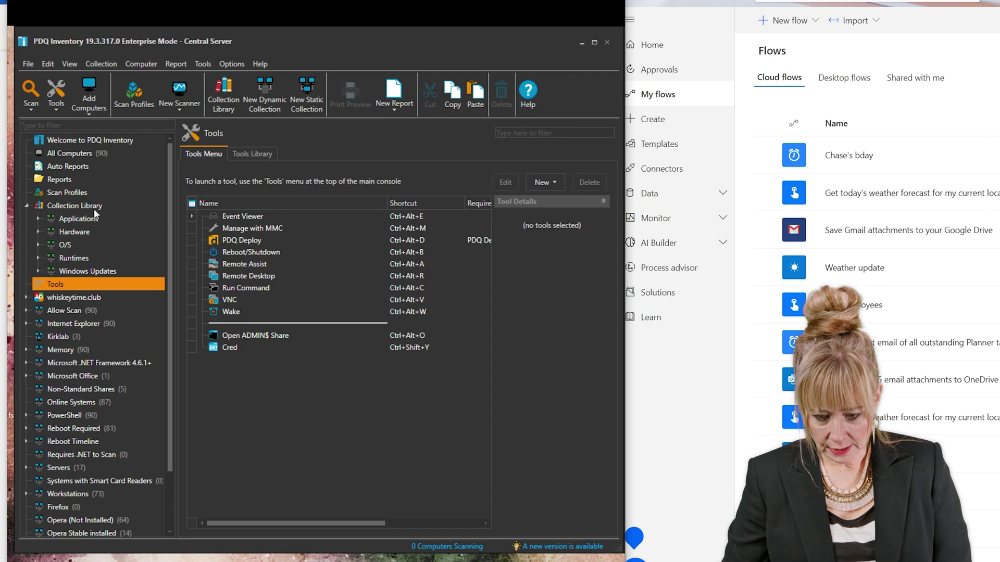
- Start a third auto report from the Auto Reports list and type its name
{"action": "left_click", "coordinate": [67, 166]}
{"action": "right_click", "coordinate": [66, 167]}
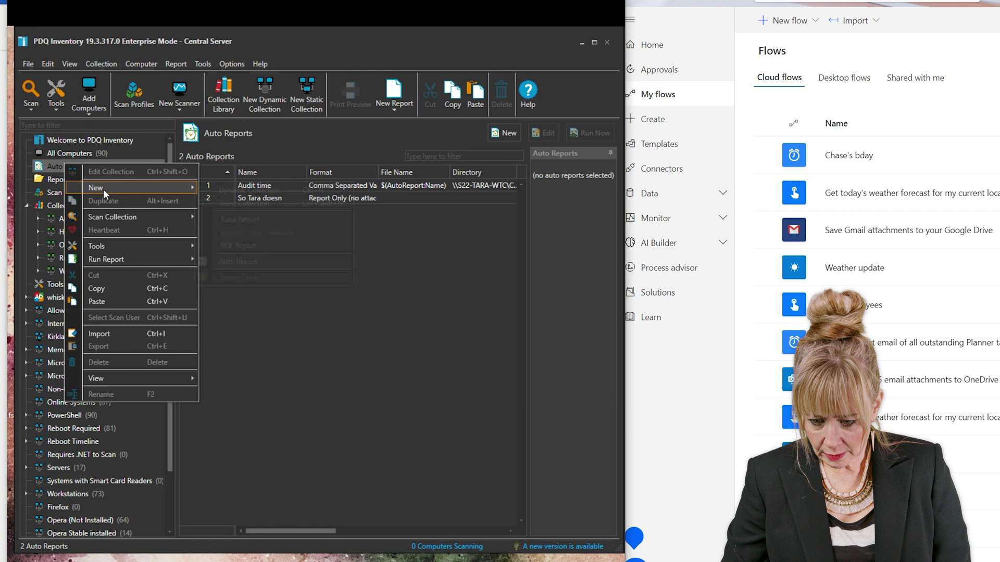
{"action": "mouse_move", "coordinate": [103, 189]}
{"action": "left_click", "coordinate": [248, 261]}
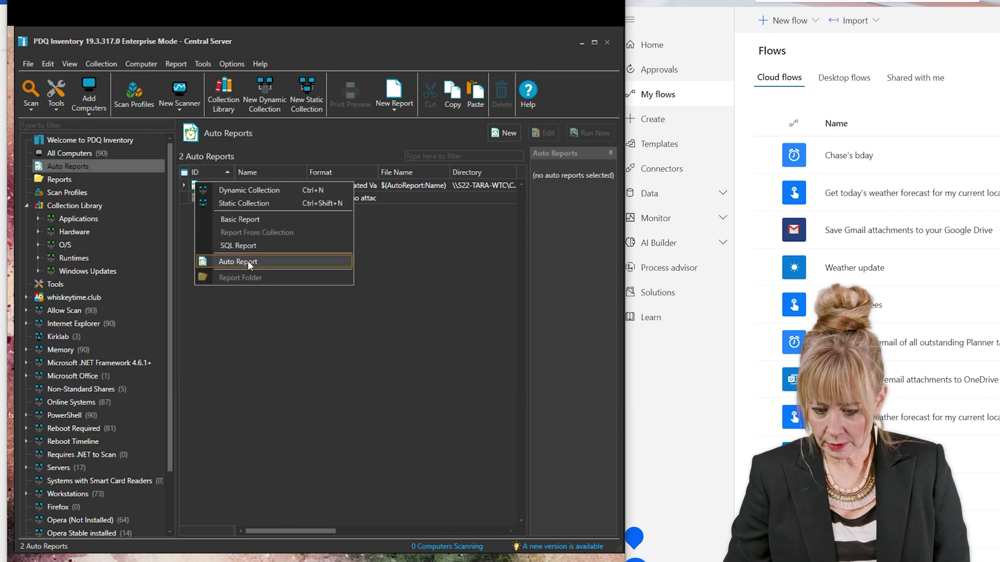
{"action": "type", "text": "Tar"}
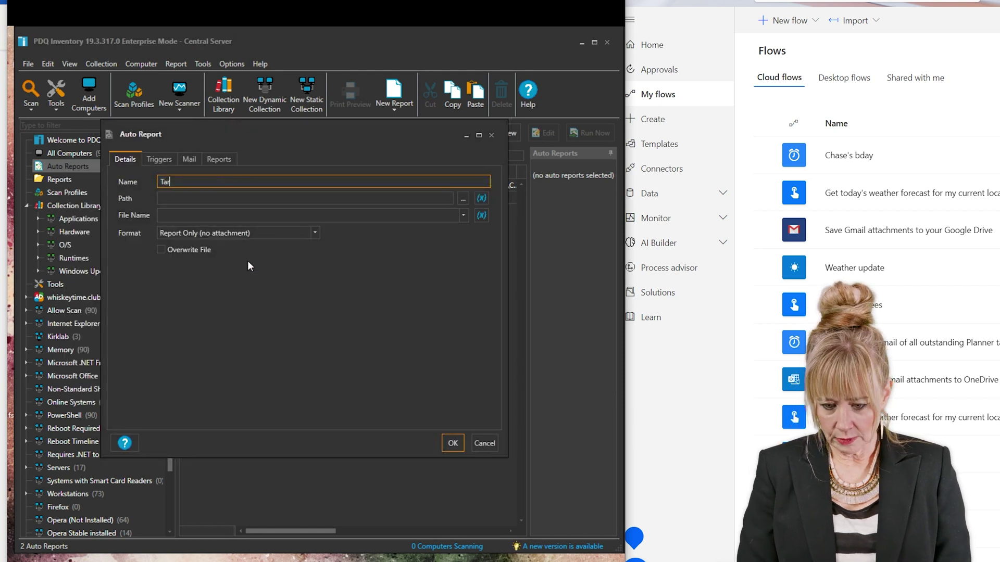
{"action": "type", "text": "a screwed up"}
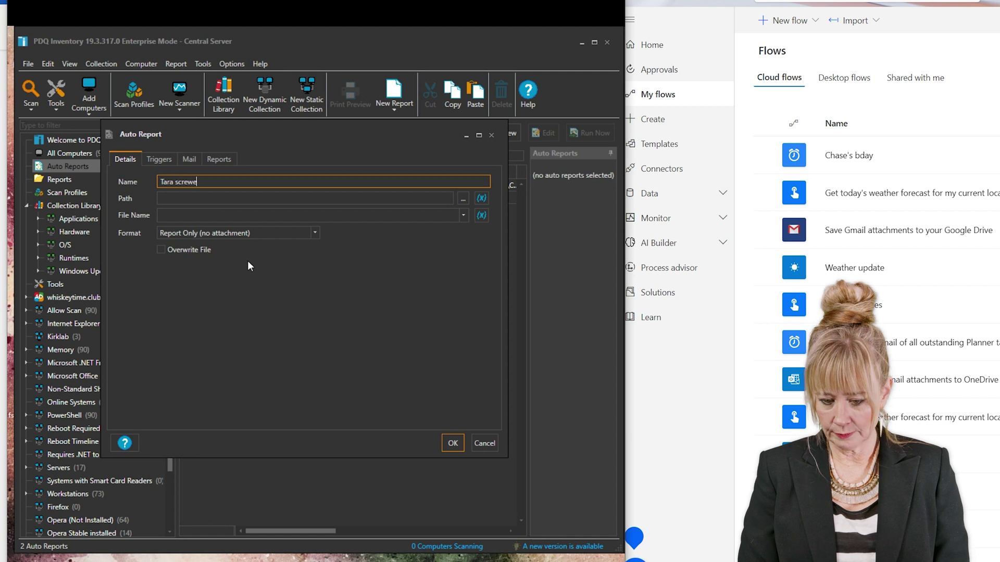
- Save the report output to the Desktop folder with file name $(AutoReport:Name)
{"action": "left_click", "coordinate": [183, 197]}
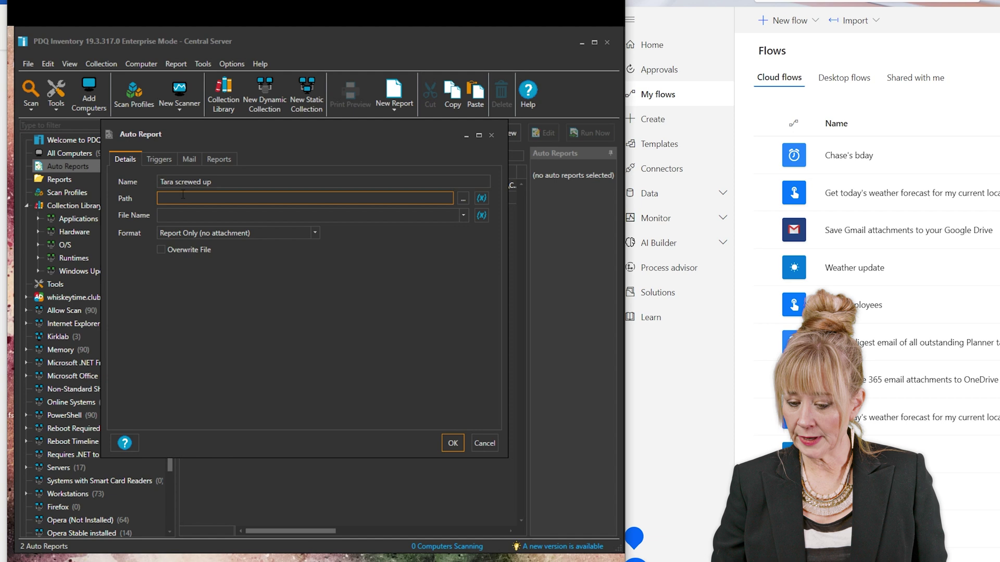
{"action": "mouse_move", "coordinate": [475, 202]}
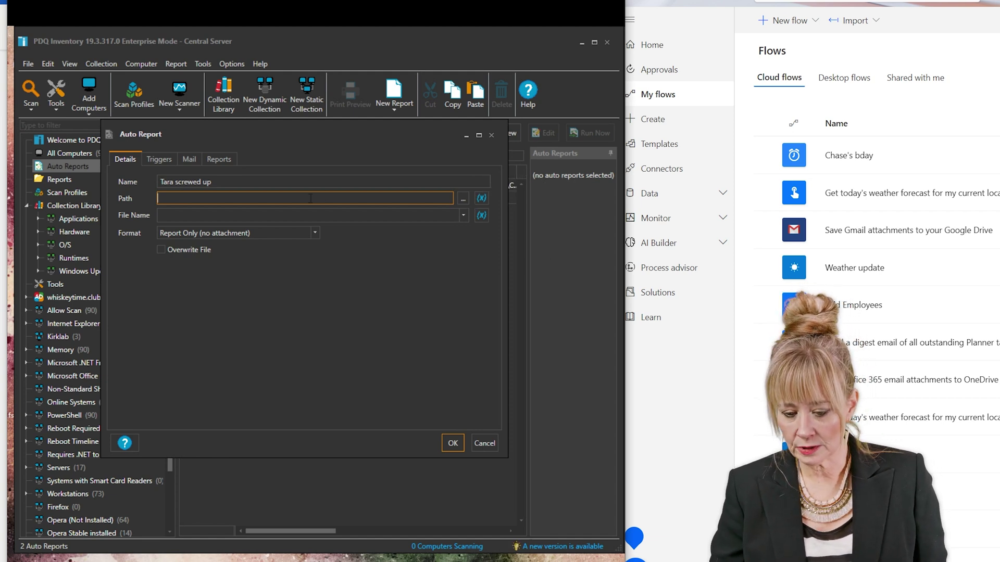
{"action": "left_click", "coordinate": [463, 200]}
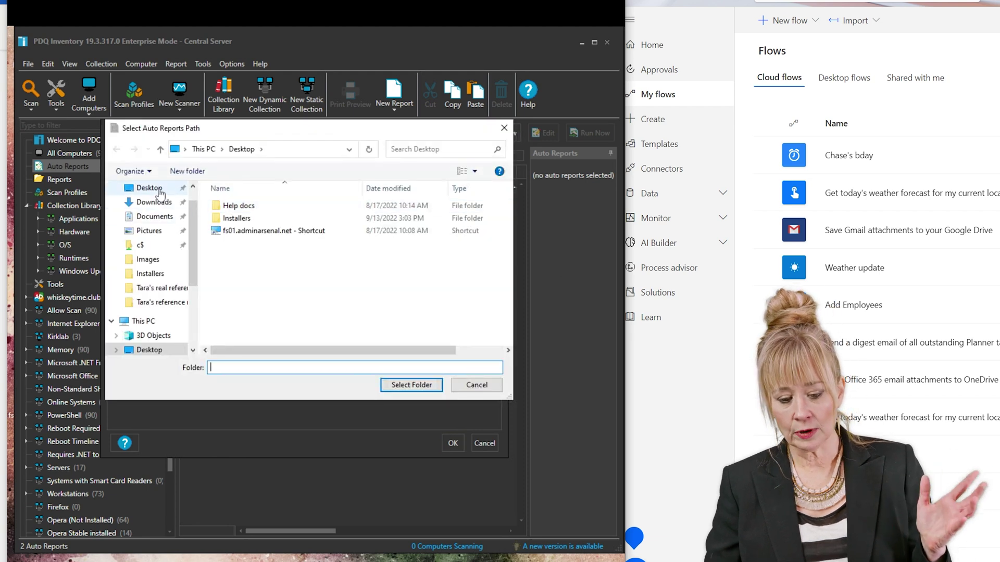
{"action": "left_click", "coordinate": [159, 190]}
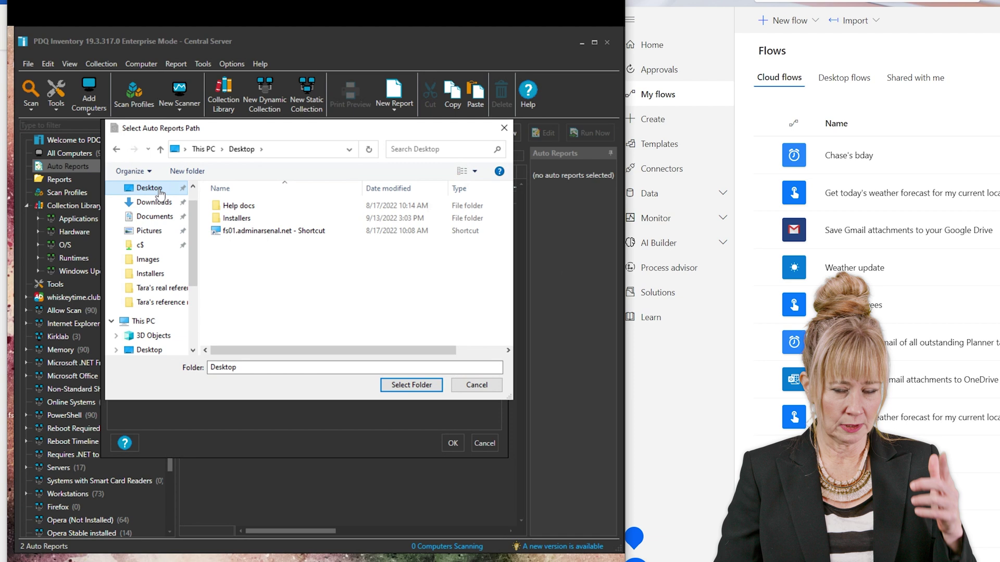
{"action": "left_click", "coordinate": [409, 385]}
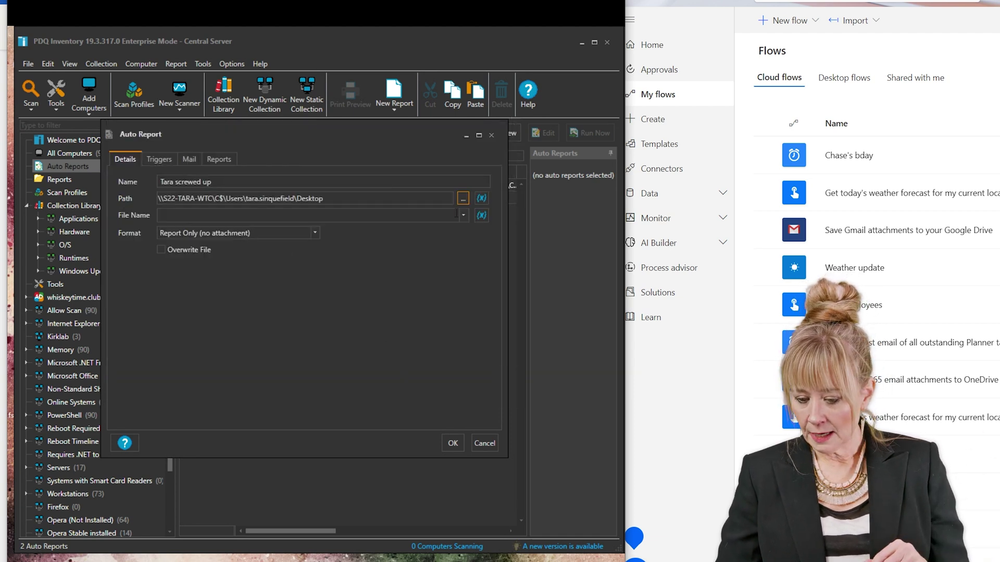
{"action": "left_click", "coordinate": [482, 216]}
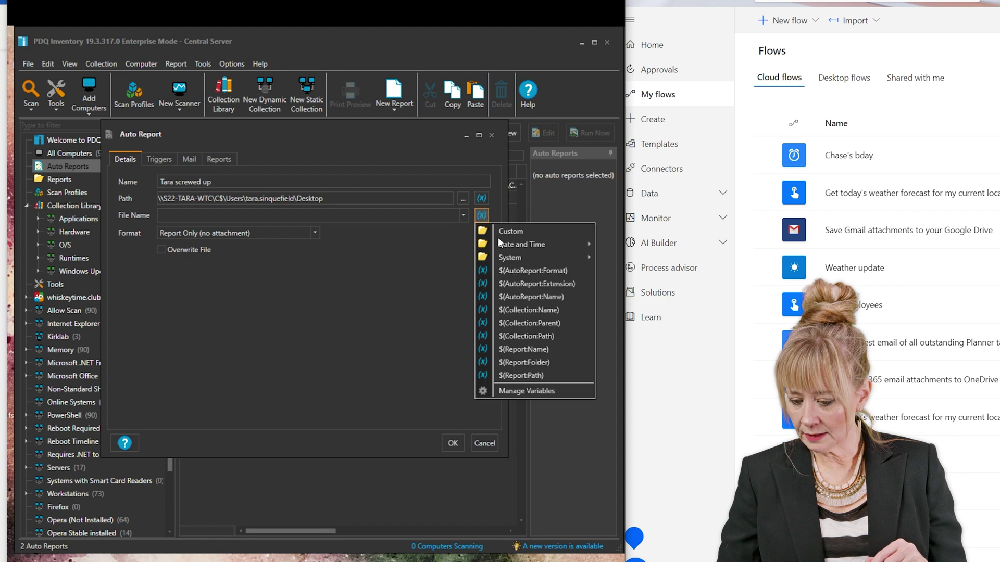
{"action": "left_click", "coordinate": [531, 297]}
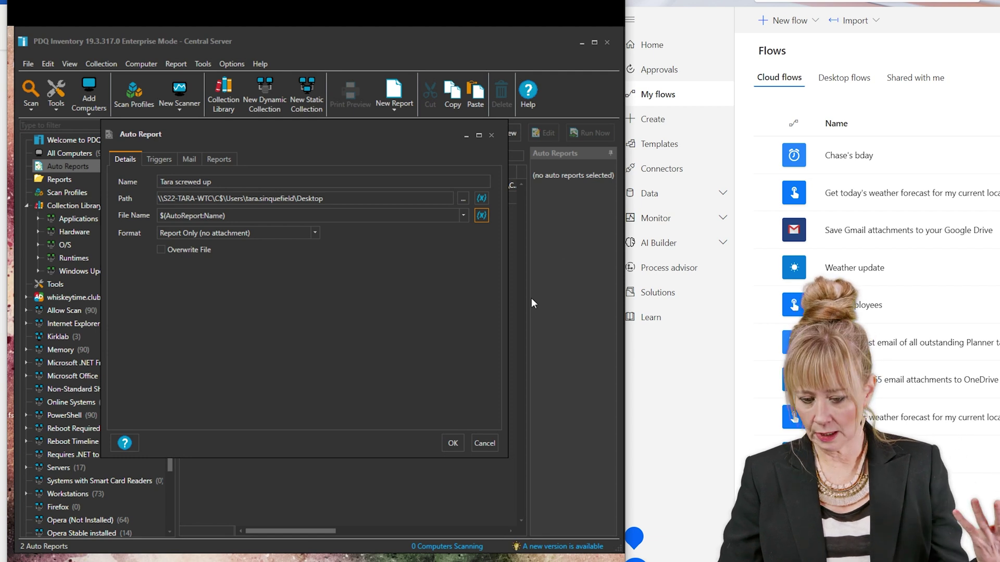
- Add a monthly 2:00 PM trigger scheduled by day of week
{"action": "left_click", "coordinate": [161, 167]}
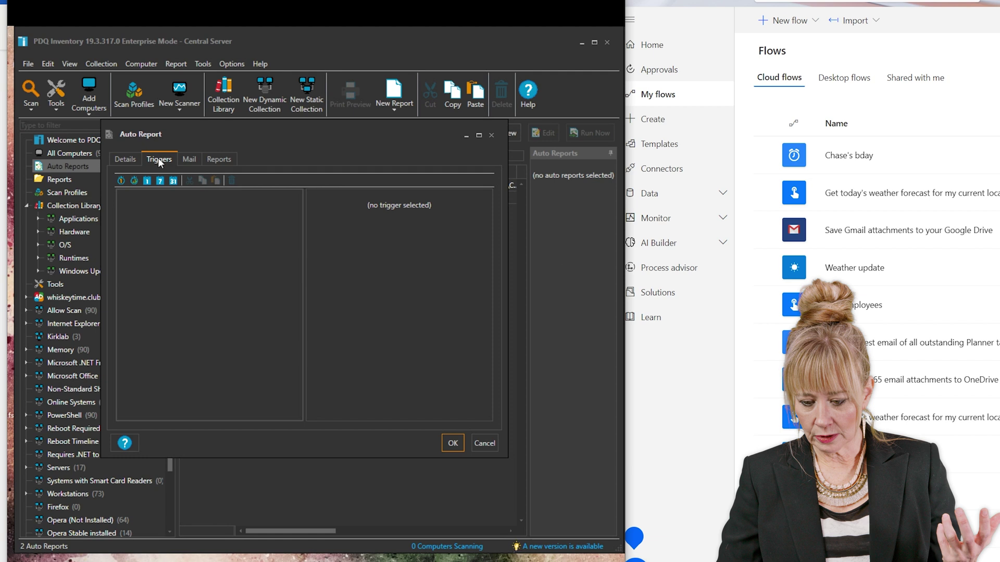
{"action": "left_click", "coordinate": [174, 180]}
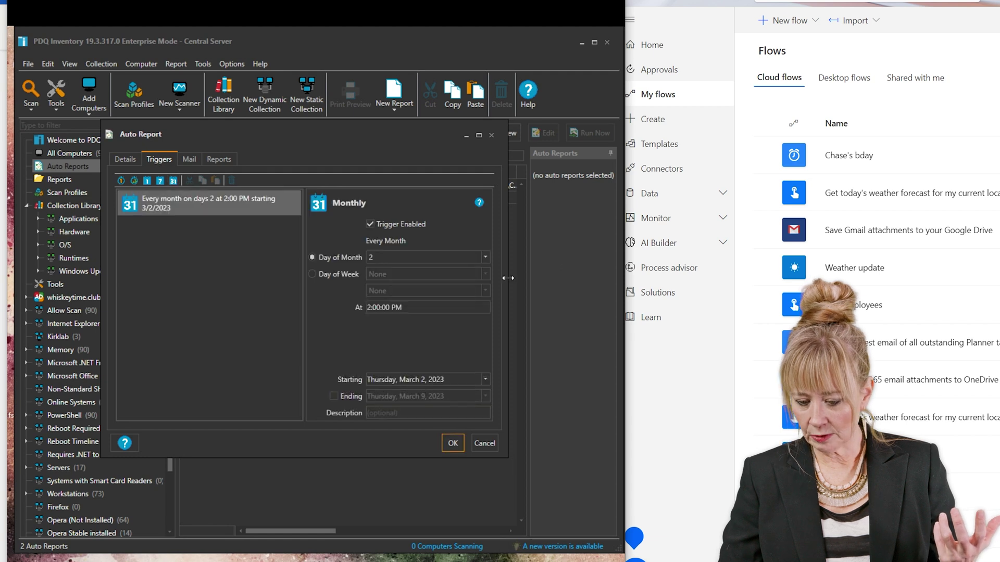
{"action": "left_click", "coordinate": [312, 275]}
{"action": "left_click", "coordinate": [392, 278]}
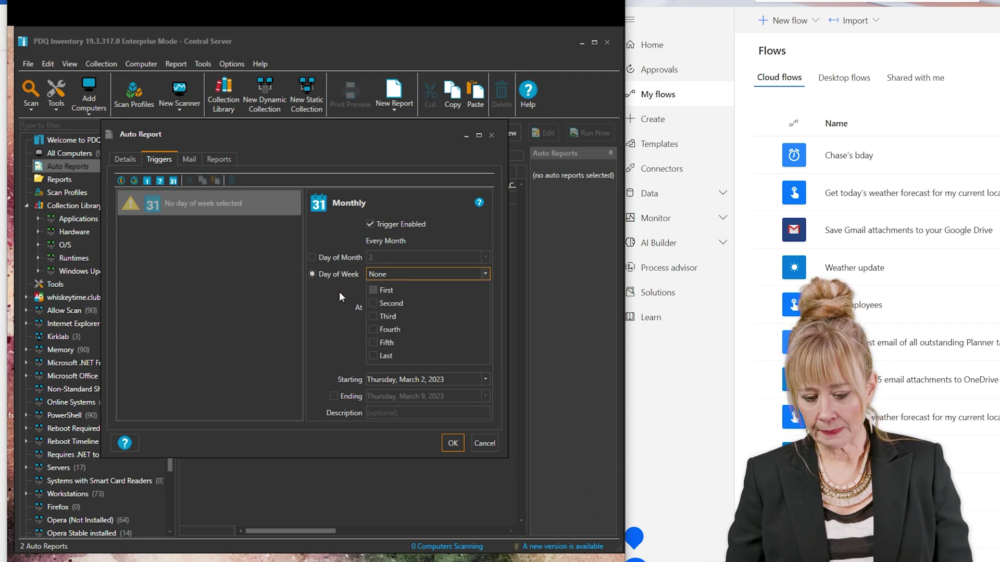
{"action": "left_click", "coordinate": [186, 157]}
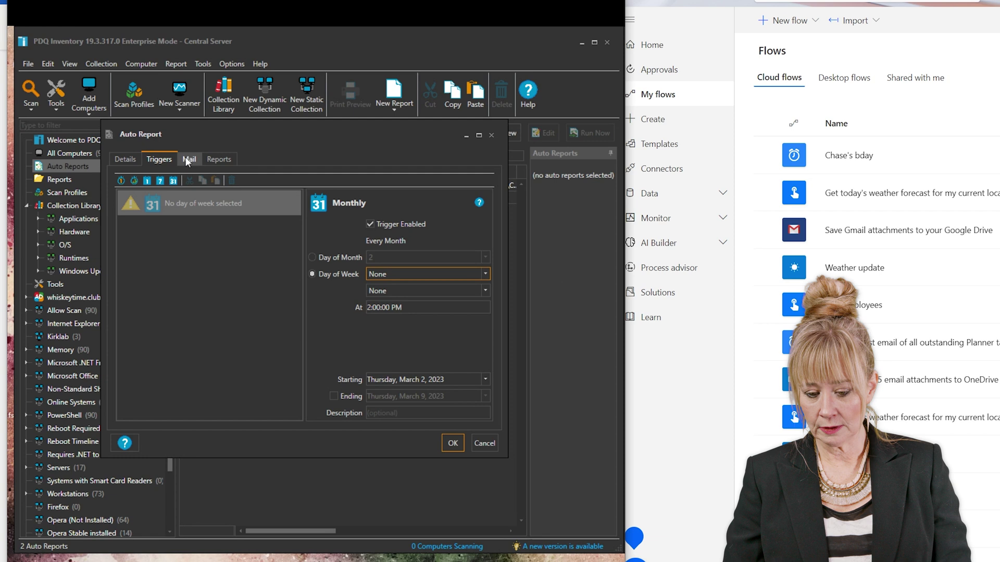
{"action": "left_click", "coordinate": [188, 160]}
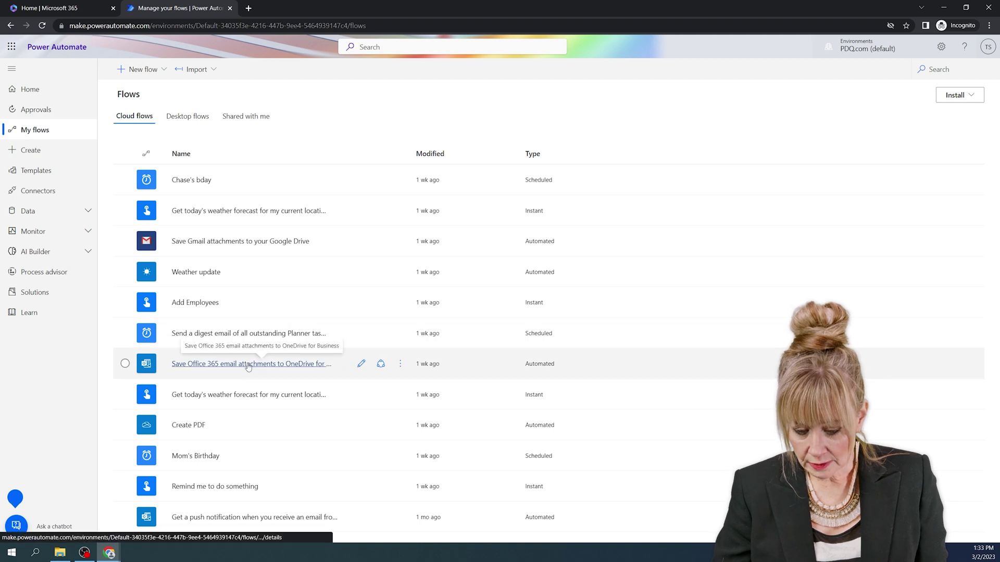
- Open the details of the 'Save Office 365 email attachments to OneDrive for Business' flow
{"action": "left_click", "coordinate": [249, 364]}
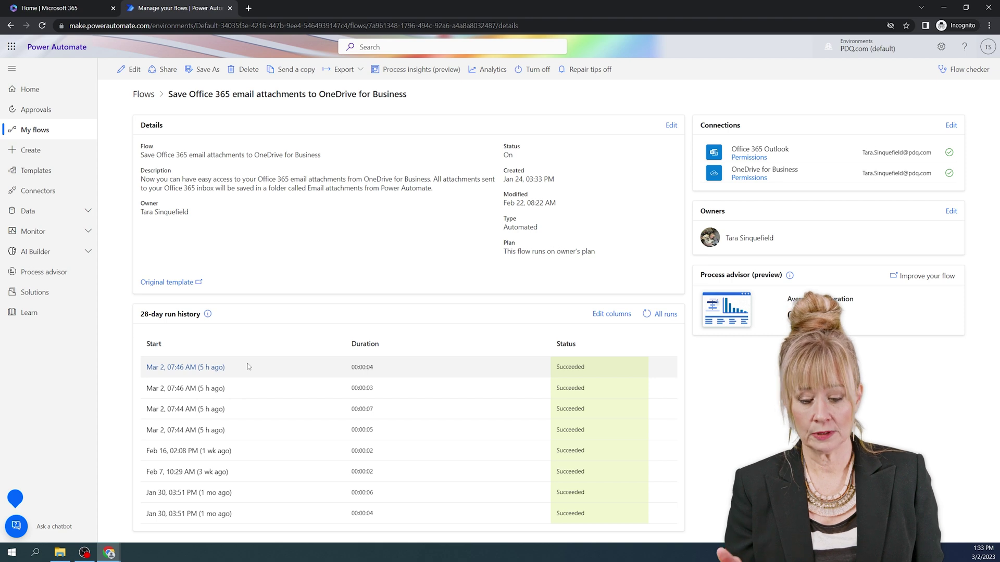
- Edit the flow and expand its On new email trigger watching the Inbox folder
{"action": "left_click", "coordinate": [135, 73]}
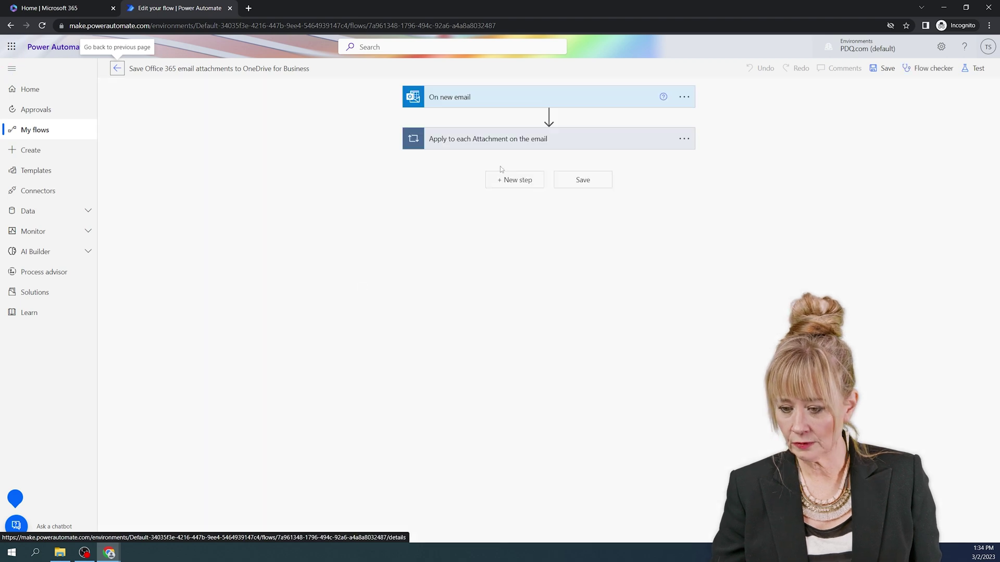
{"action": "left_click", "coordinate": [490, 102]}
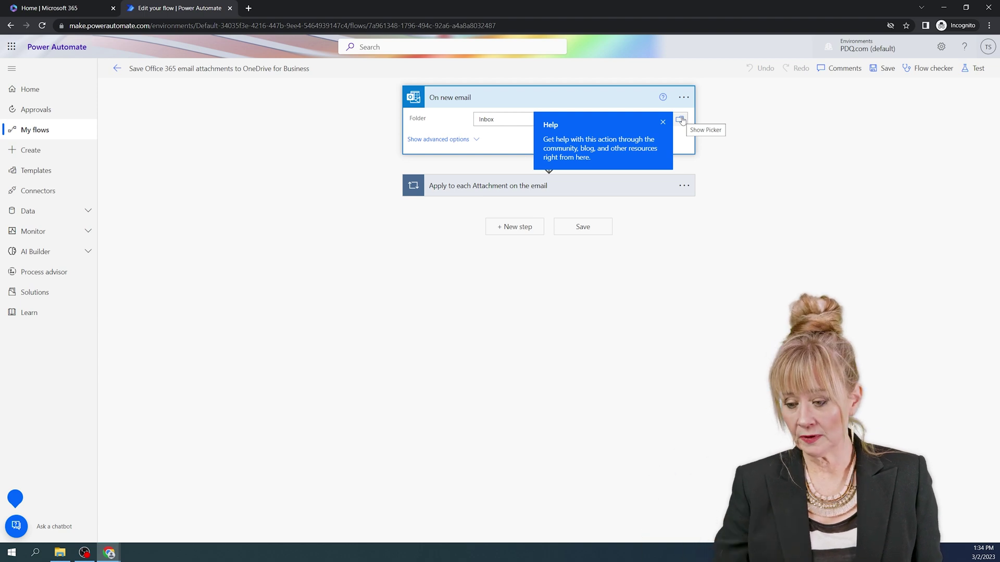
- Expand the Apply to each loop and its Create file step targeting /Email attachments from Power Automate
{"action": "left_click", "coordinate": [583, 188]}
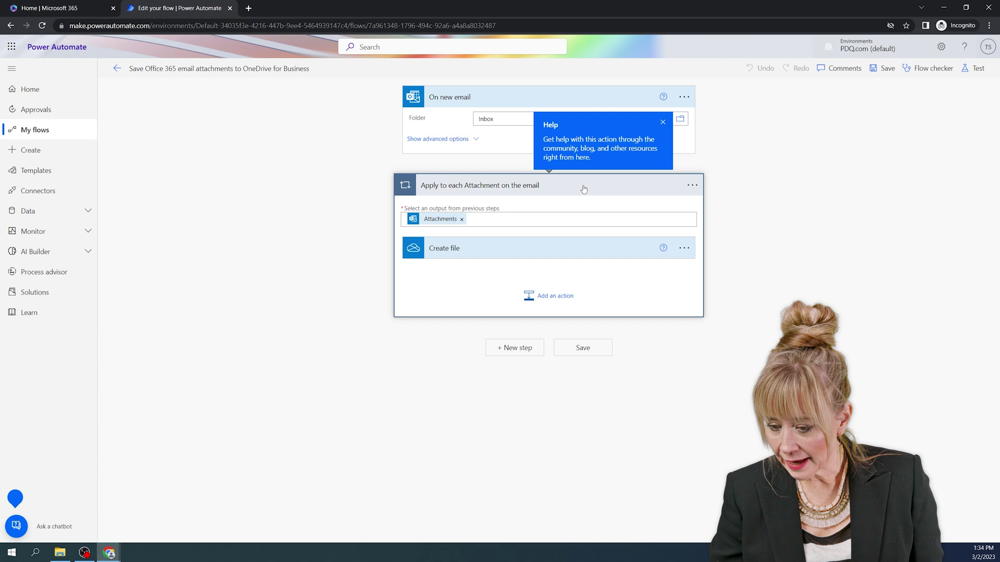
{"action": "left_click", "coordinate": [493, 252]}
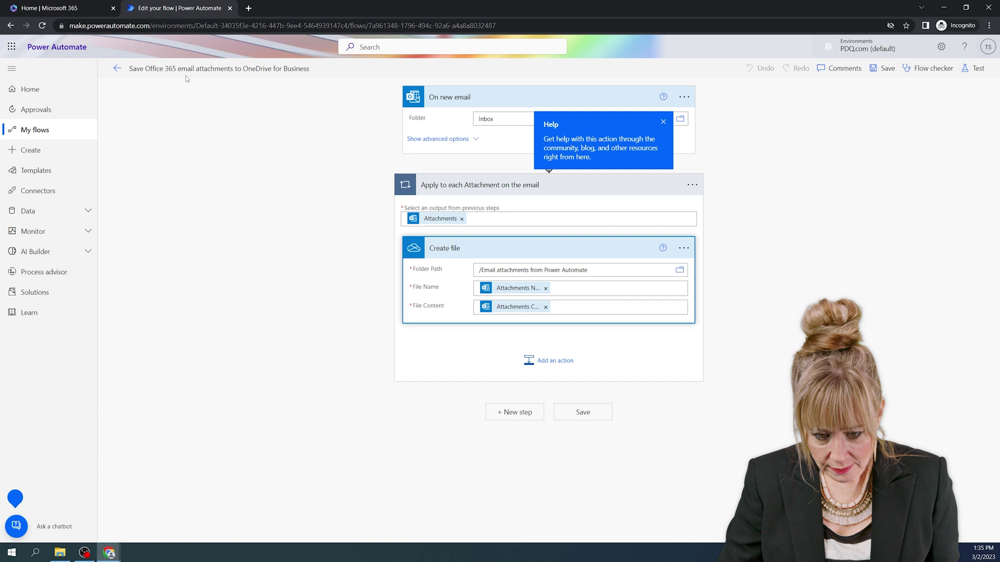
- Leave the unsaved flow and search the template gallery for 'file' instead of 'sharepoint'
{"action": "left_click", "coordinate": [49, 130]}
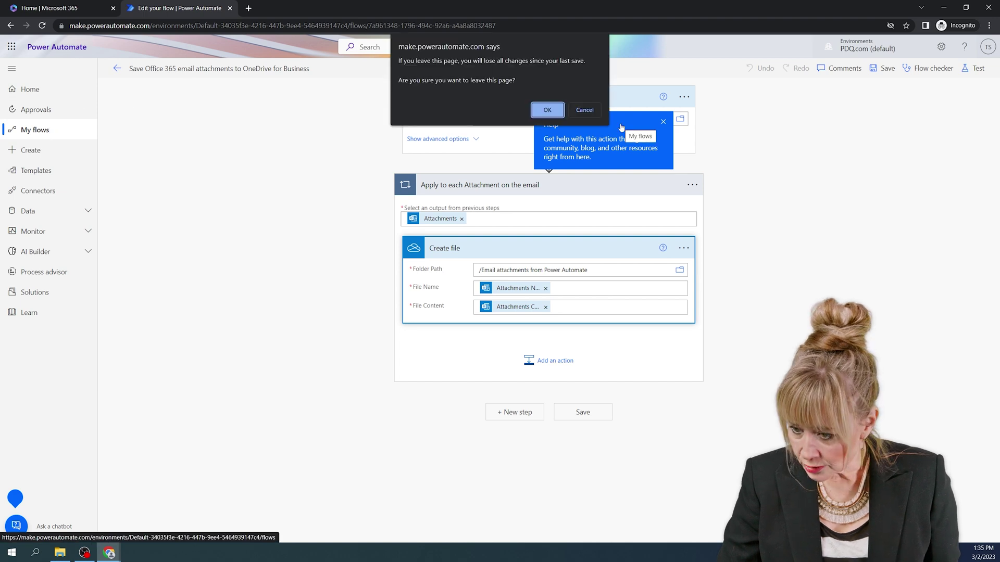
{"action": "left_click", "coordinate": [542, 110]}
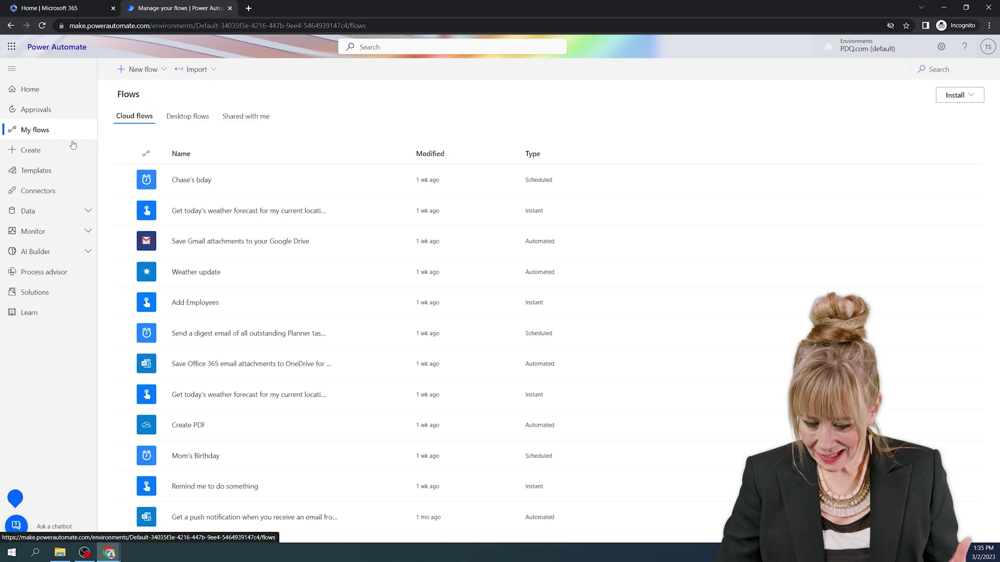
{"action": "mouse_move", "coordinate": [368, 428]}
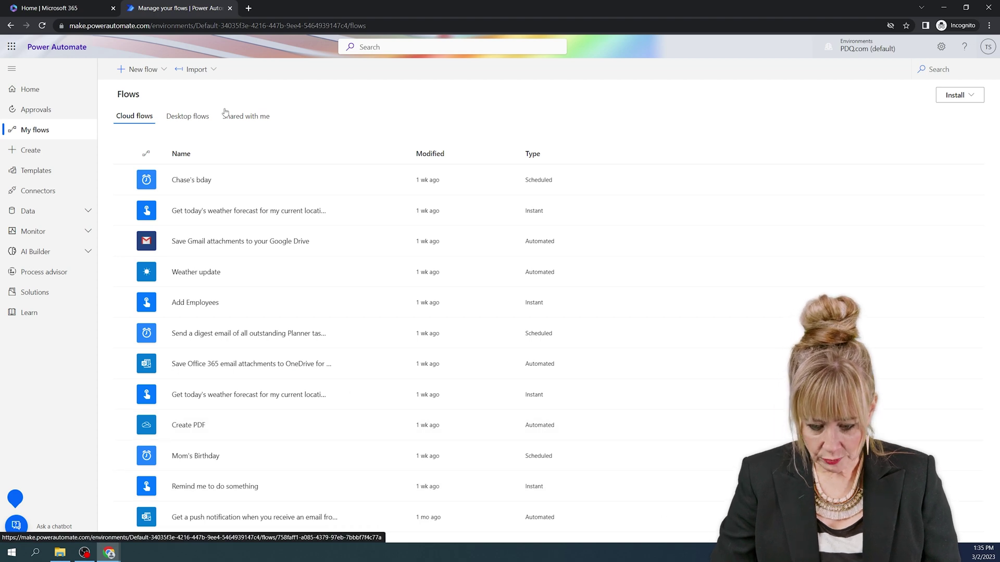
{"action": "left_click", "coordinate": [35, 176]}
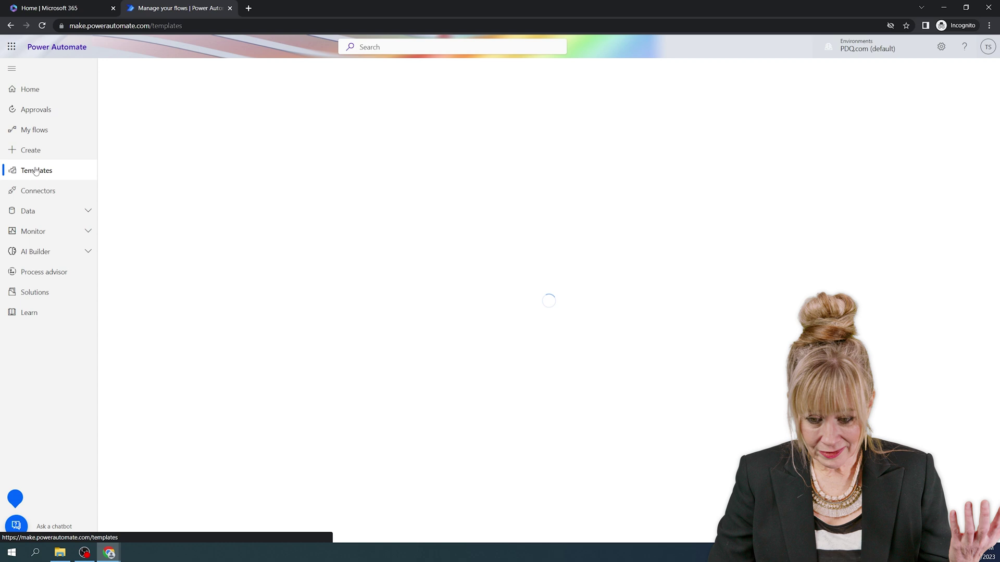
{"action": "left_click", "coordinate": [324, 85]}
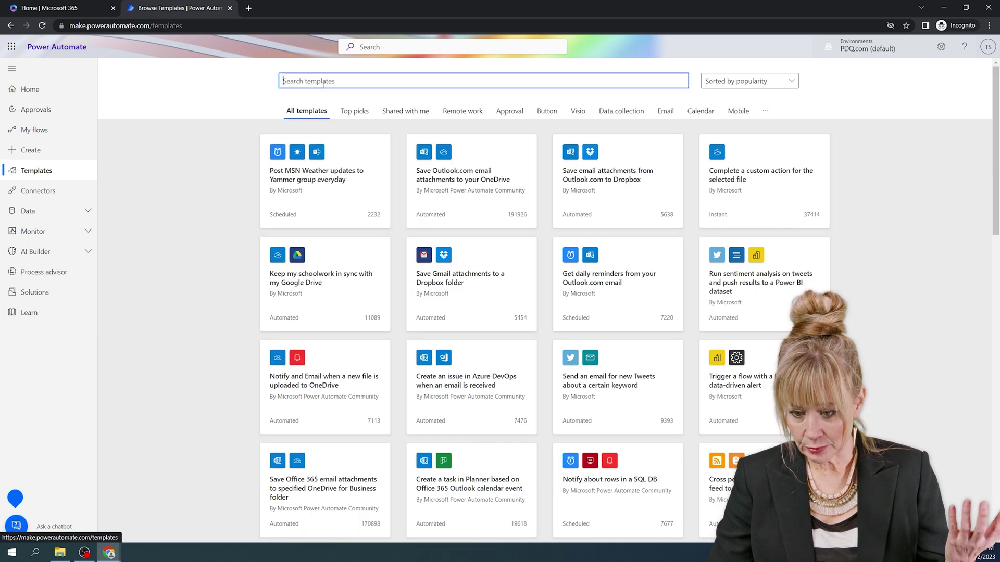
{"action": "type", "text": "sharepoint"}
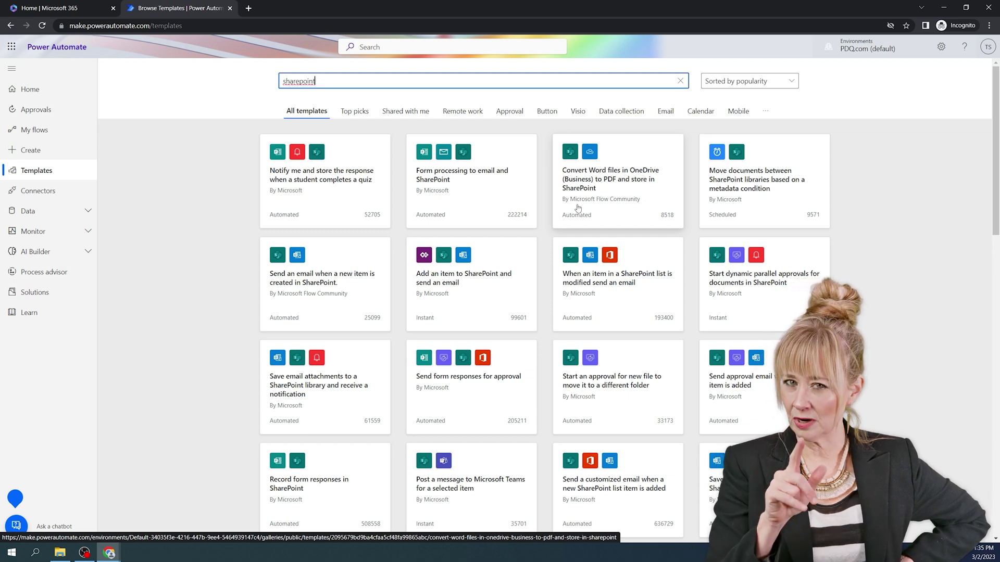
{"action": "key", "text": "BackSpace"}
{"action": "key", "text": "BackSpace"}
{"action": "key", "text": "BackSpace"}
{"action": "key", "text": "BackSpace"}
{"action": "key", "text": "BackSpace"}
{"action": "key", "text": "BackSpace"}
{"action": "key", "text": "BackSpace"}
{"action": "key", "text": "BackSpace"}
{"action": "key", "text": "BackSpace"}
{"action": "key", "text": "BackSpace"}
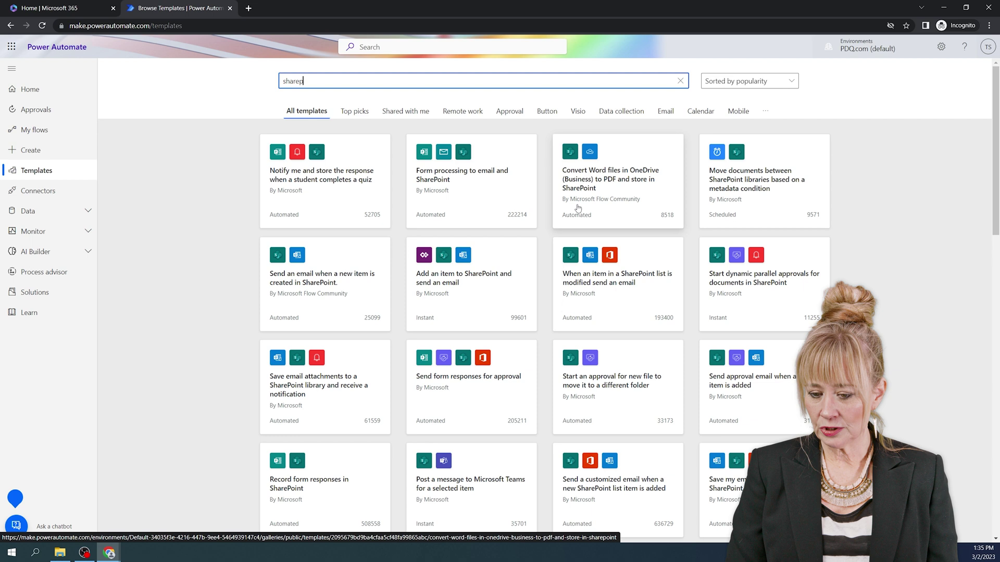
{"action": "type", "text": "file"}
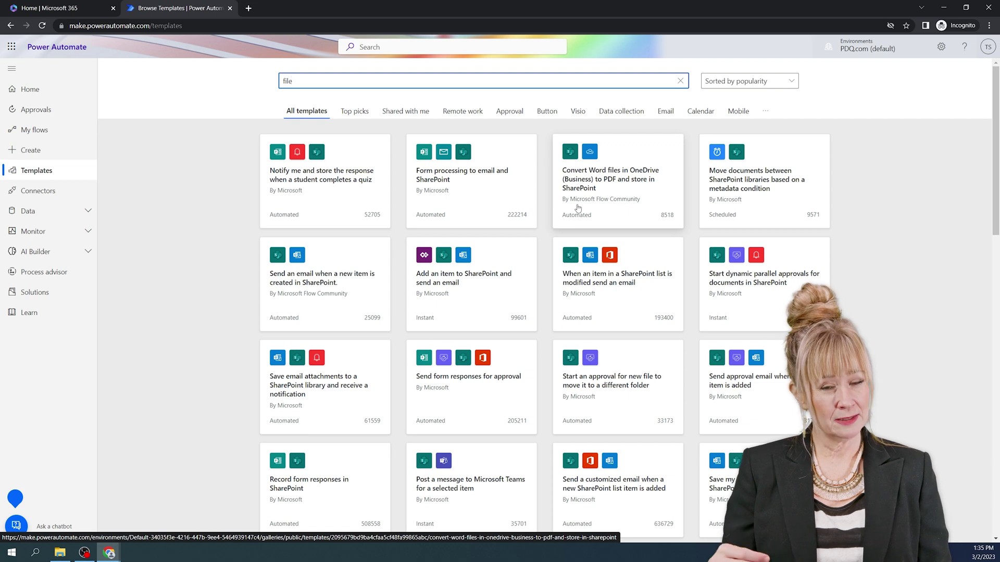
- Run the 'file' template search and browse the extended results down to the File System-to-SharePoint template
{"action": "key", "text": "Return"}
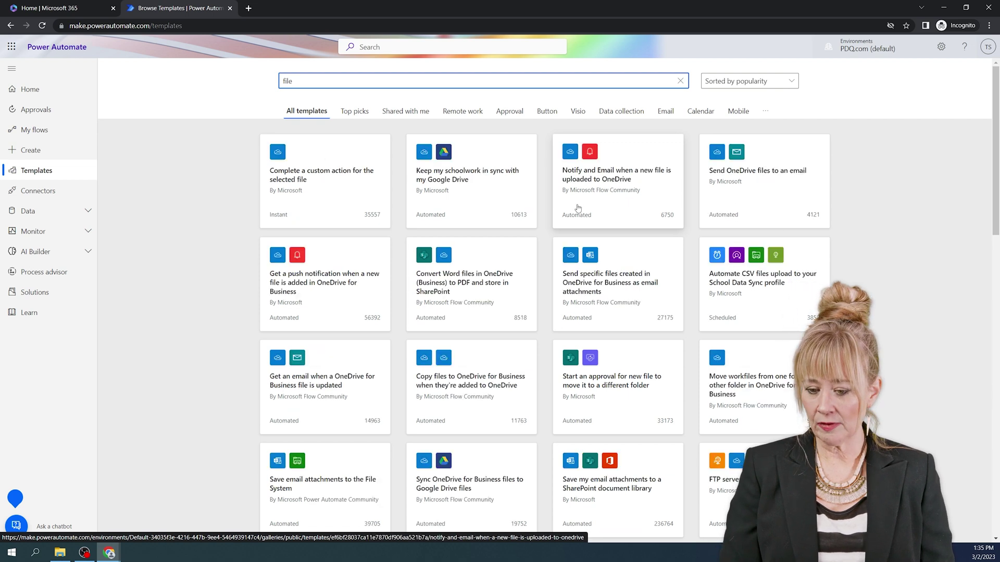
{"action": "scroll", "coordinate": [578, 208], "scroll_direction": "down", "scroll_amount": 7}
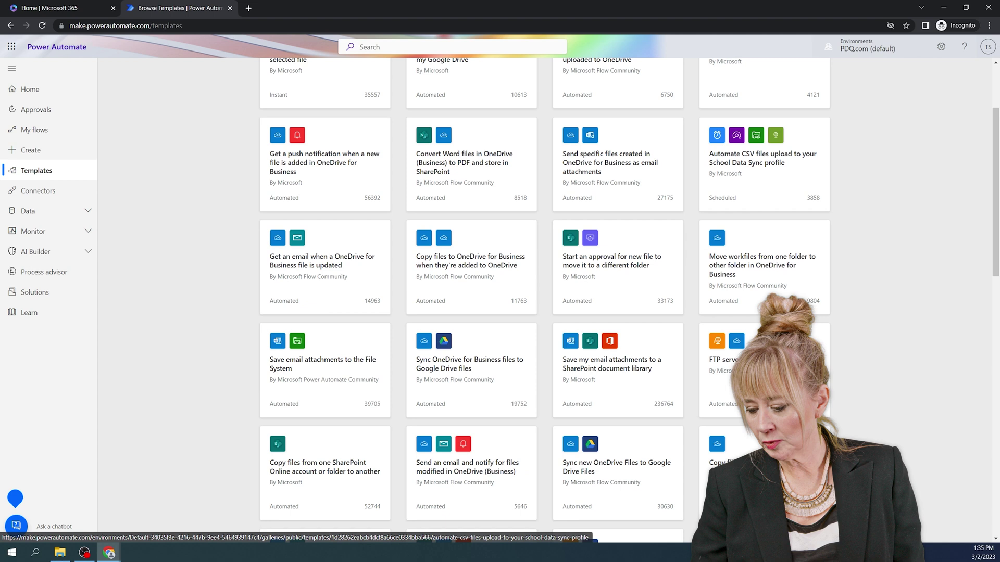
{"action": "scroll", "coordinate": [760, 336], "scroll_direction": "down", "scroll_amount": 5}
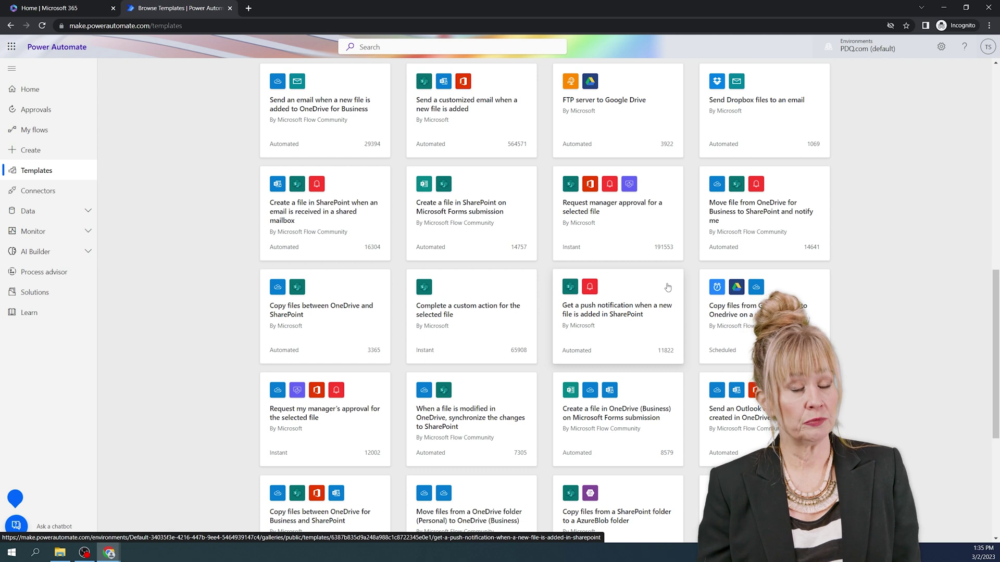
{"action": "scroll", "coordinate": [668, 287], "scroll_direction": "down", "scroll_amount": 5}
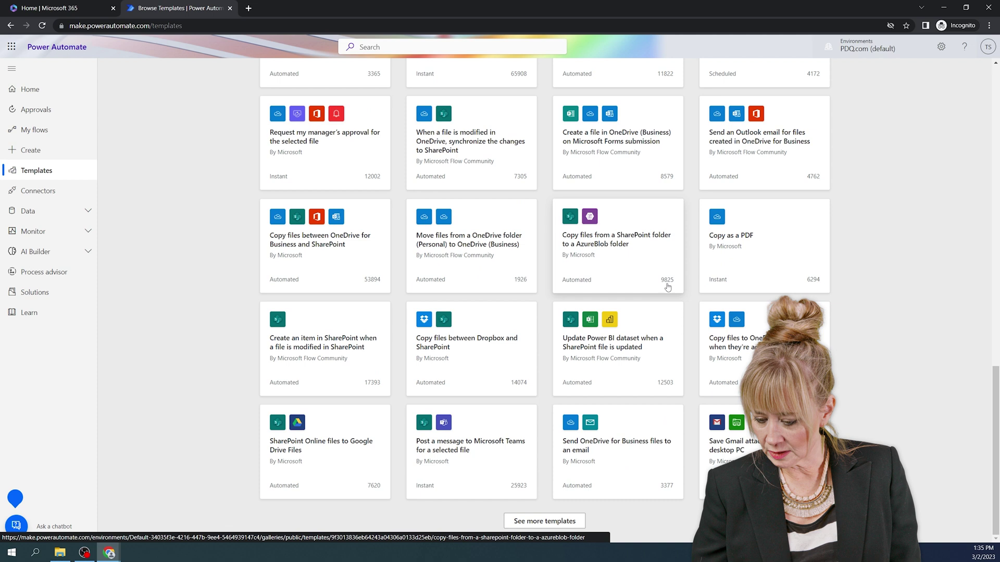
{"action": "left_click", "coordinate": [550, 522]}
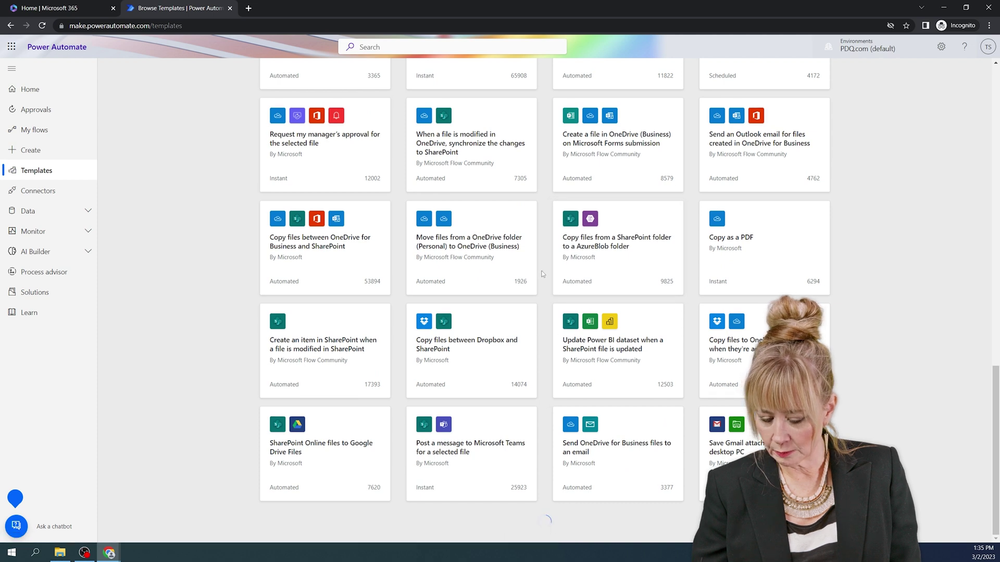
{"action": "scroll", "coordinate": [502, 470], "scroll_direction": "down", "scroll_amount": 6}
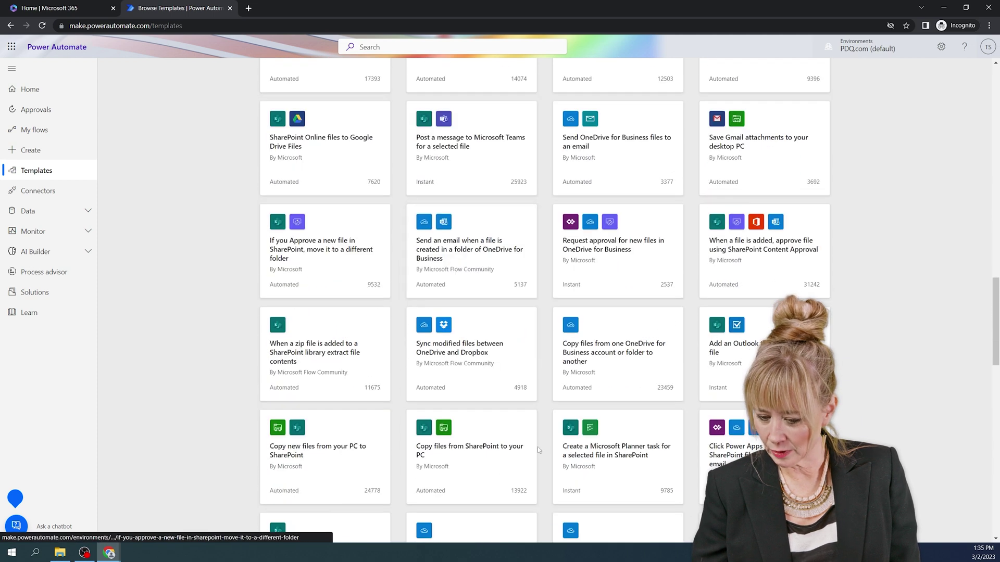
{"action": "scroll", "coordinate": [539, 449], "scroll_direction": "down", "scroll_amount": 6}
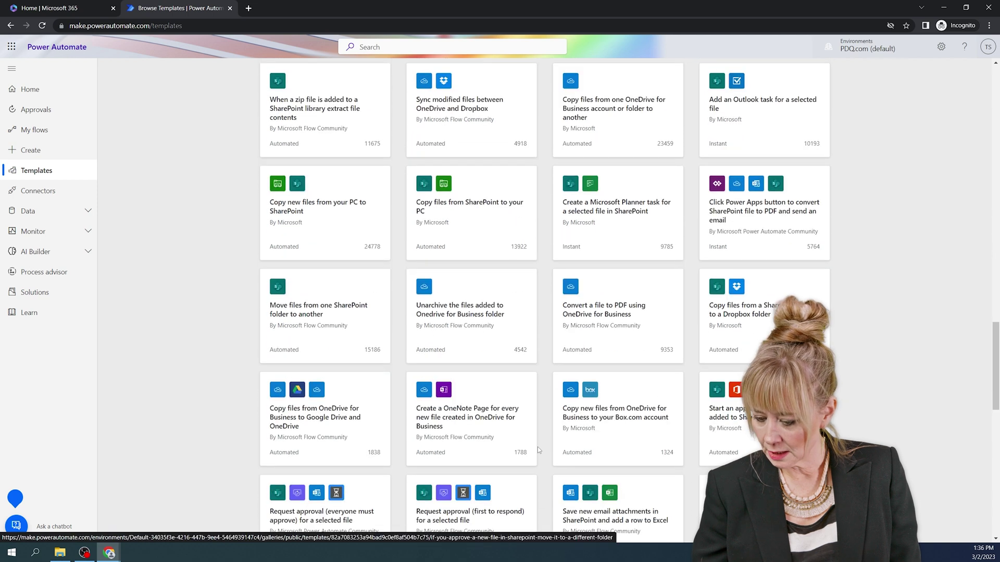
{"action": "scroll", "coordinate": [537, 447], "scroll_direction": "down", "scroll_amount": 3}
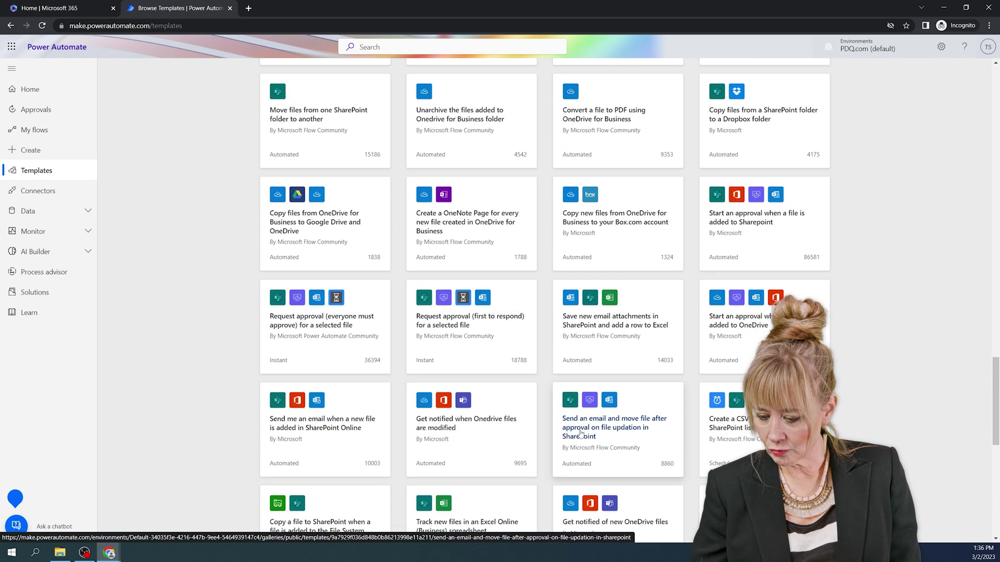
{"action": "scroll", "coordinate": [580, 433], "scroll_direction": "down", "scroll_amount": 2}
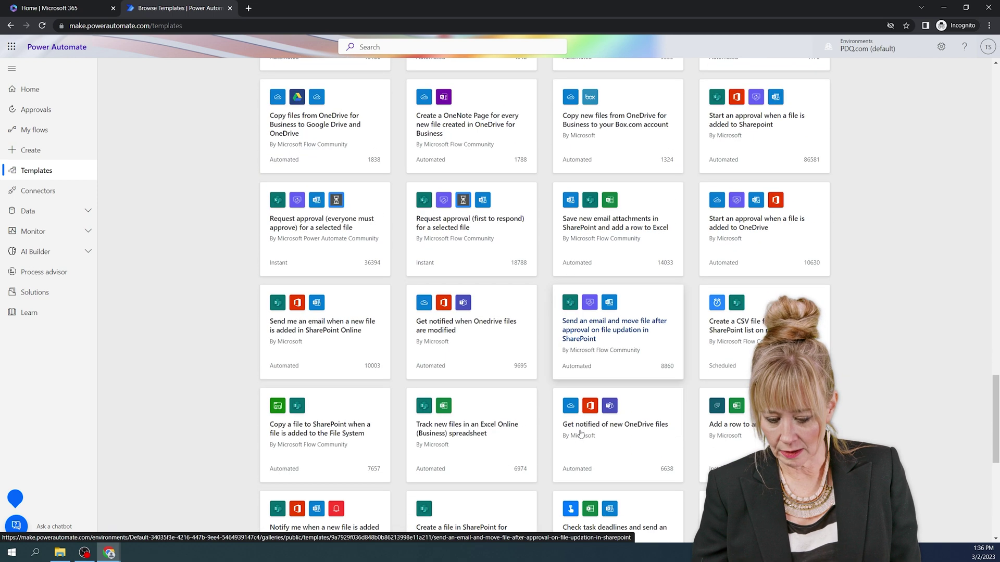
- Create a flow from the 'Copy a file to SharePoint when a file is added to the File System' template
{"action": "left_click", "coordinate": [303, 432]}
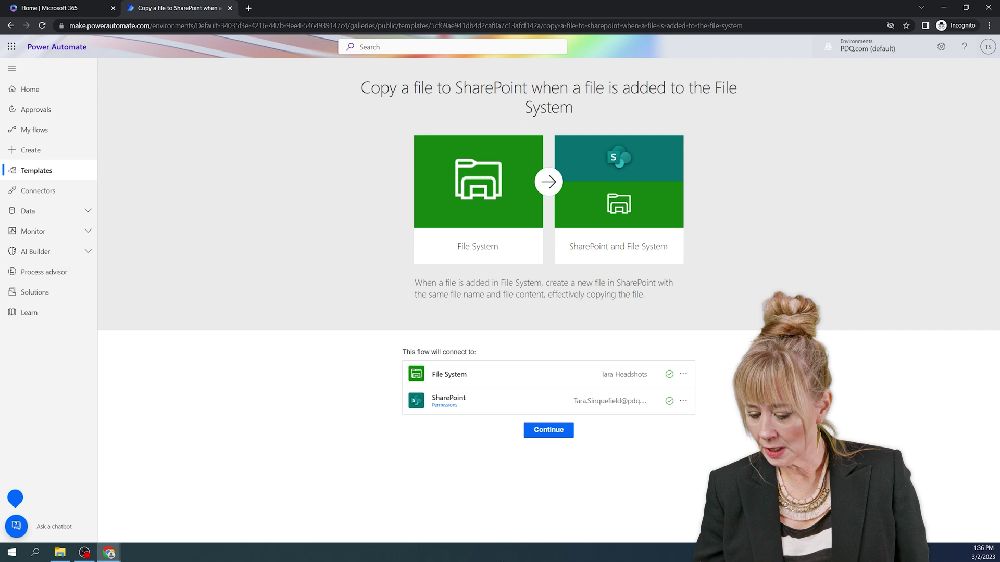
{"action": "left_click", "coordinate": [548, 436]}
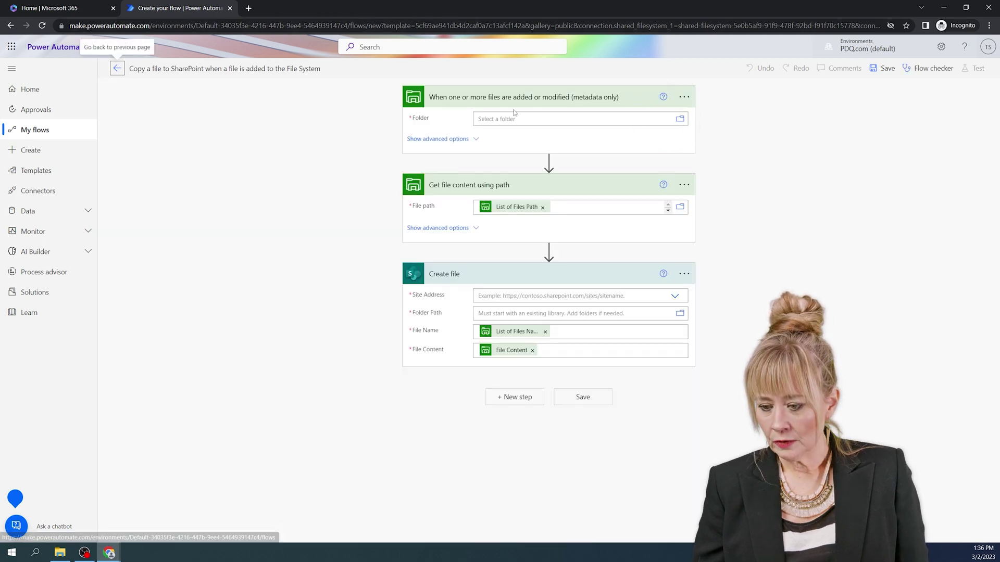
- Select the trigger's Folder field and reveal Infer Content Type (Yes) on Get file content using path
{"action": "left_click", "coordinate": [515, 119]}
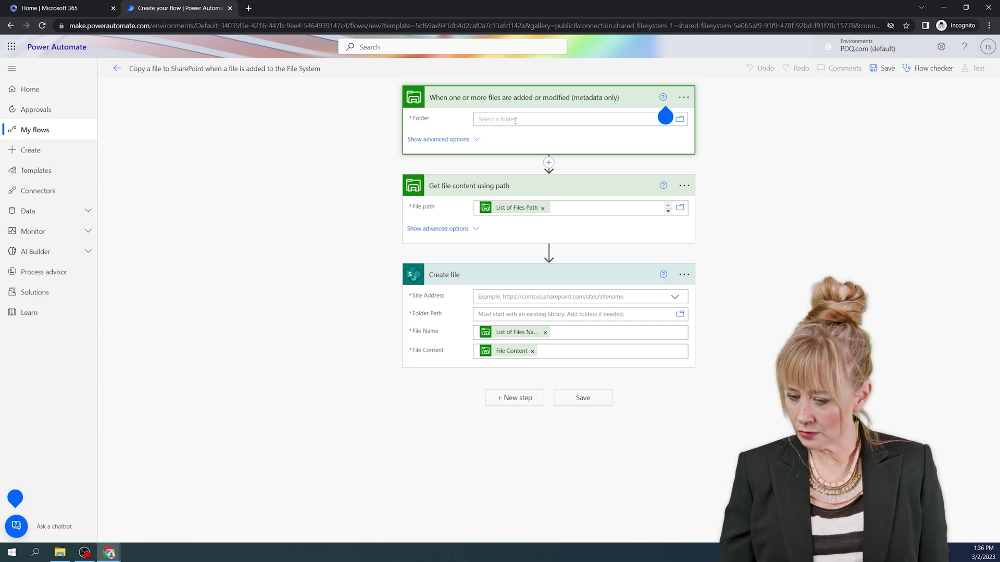
{"action": "left_click", "coordinate": [461, 230]}
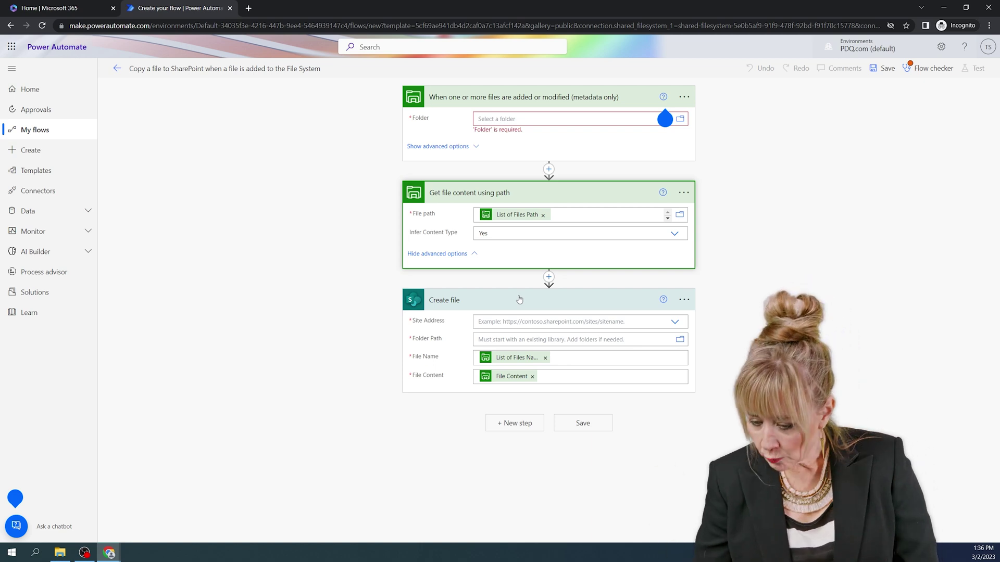
- Set the Create file site address to Webcast demo site, then return to Templates without saving
{"action": "left_click", "coordinate": [520, 322]}
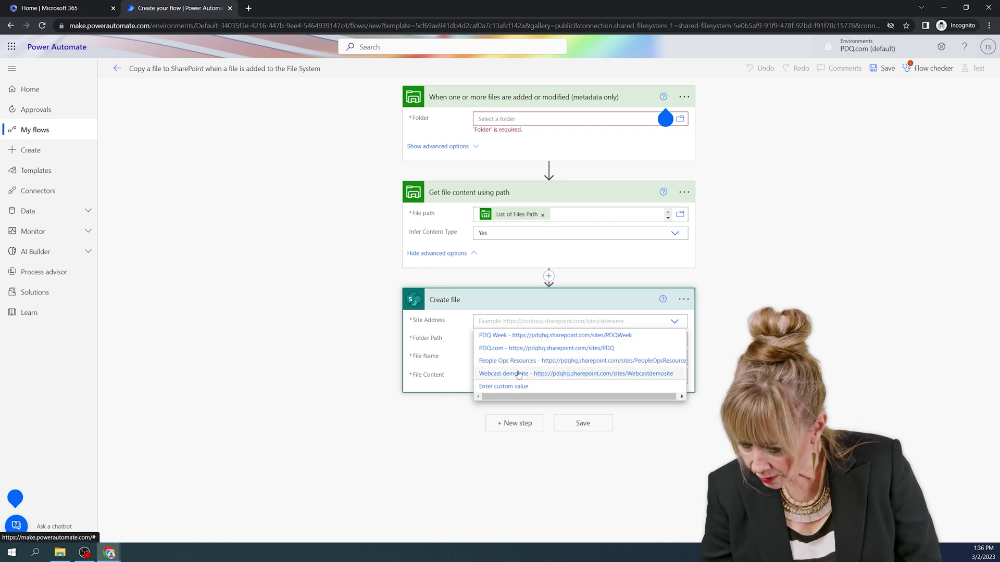
{"action": "left_click", "coordinate": [517, 374]}
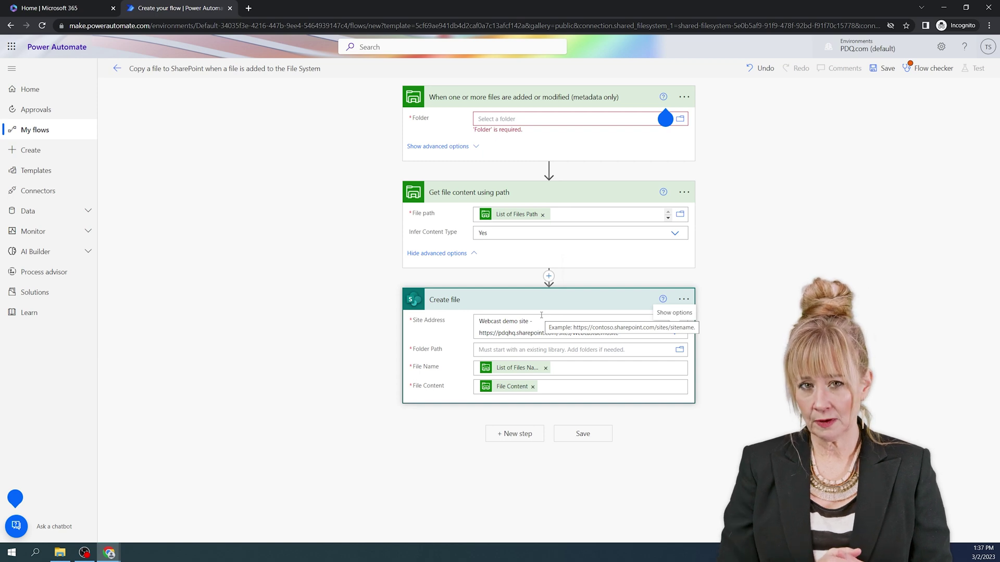
{"action": "left_click", "coordinate": [572, 368]}
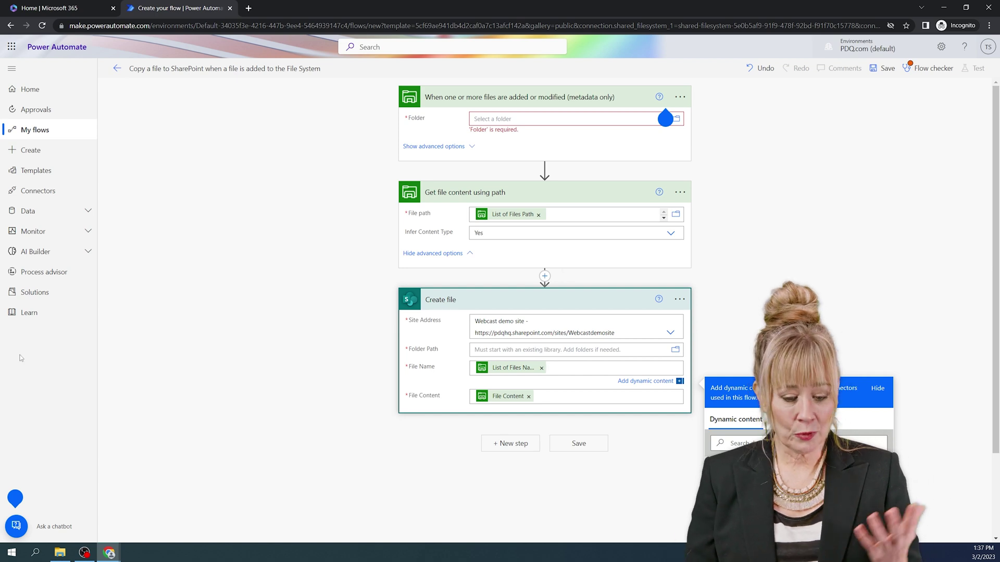
{"action": "left_click", "coordinate": [32, 176]}
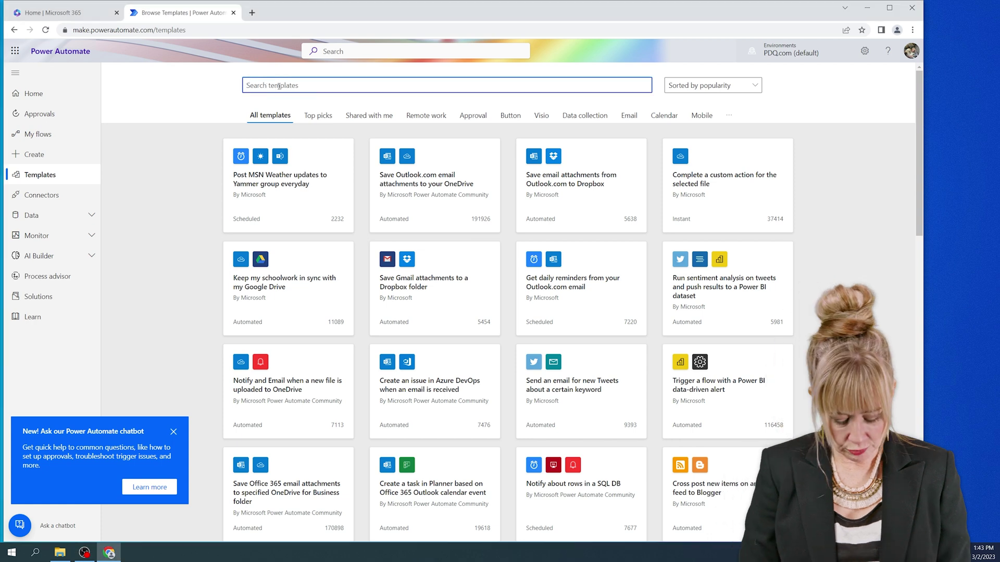
- Search templates for 'jira' and open the 'Create items in SharePoint for new JIRA Issues' template
{"action": "type", "text": "jira"}
{"action": "key", "text": "Return"}
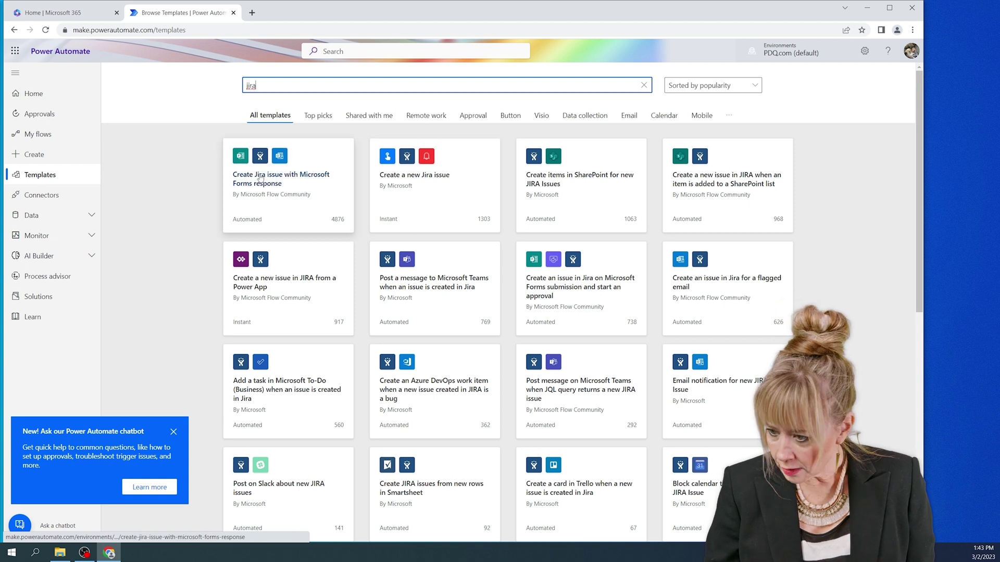
{"action": "left_click", "coordinate": [578, 178]}
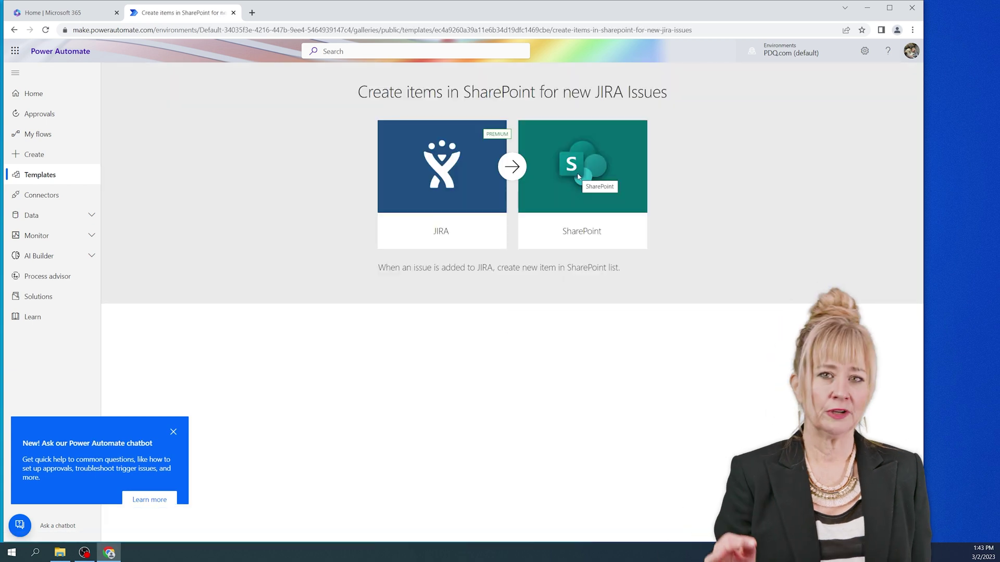